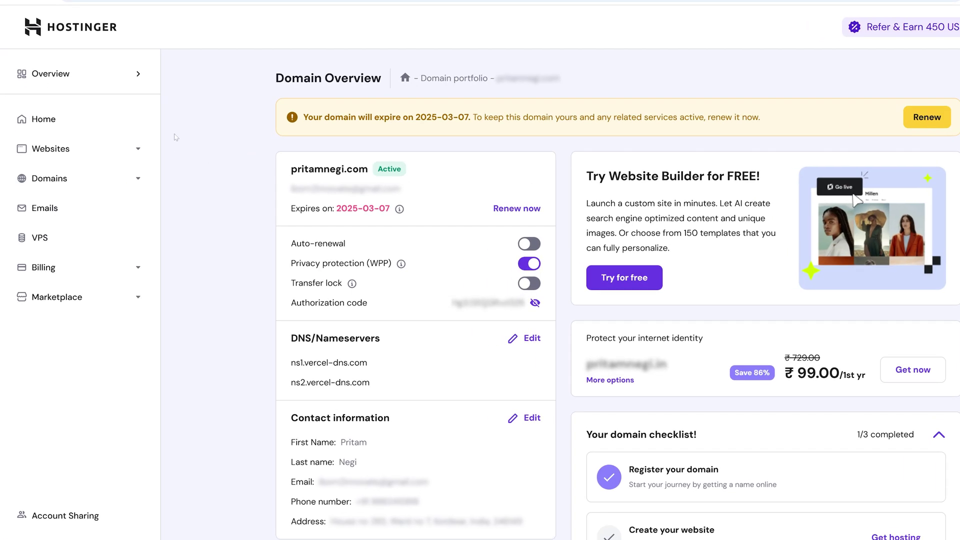
Go back from the domain overview to the hPanel Home dashboard
click(68, 139)
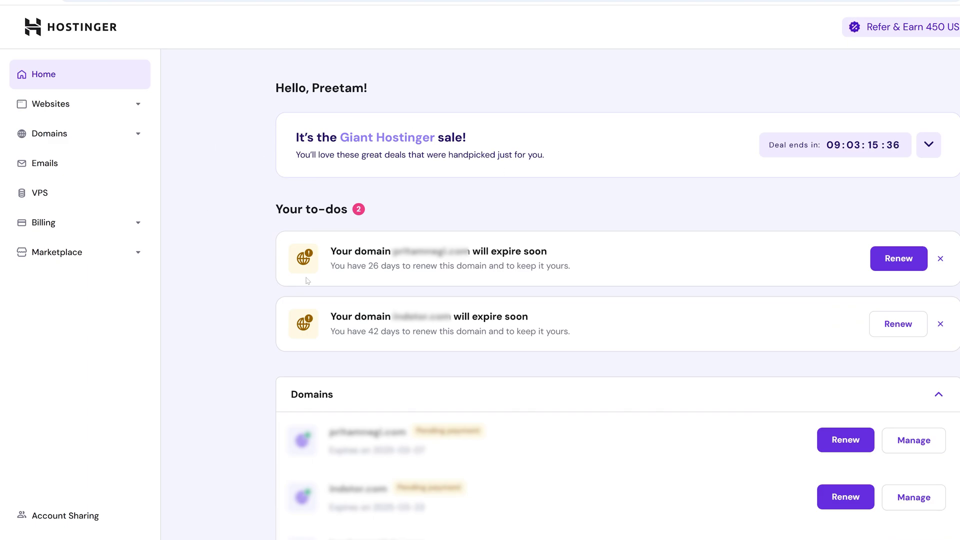
scroll(474, 197, down, 2)
scroll(474, 197, up, 2)
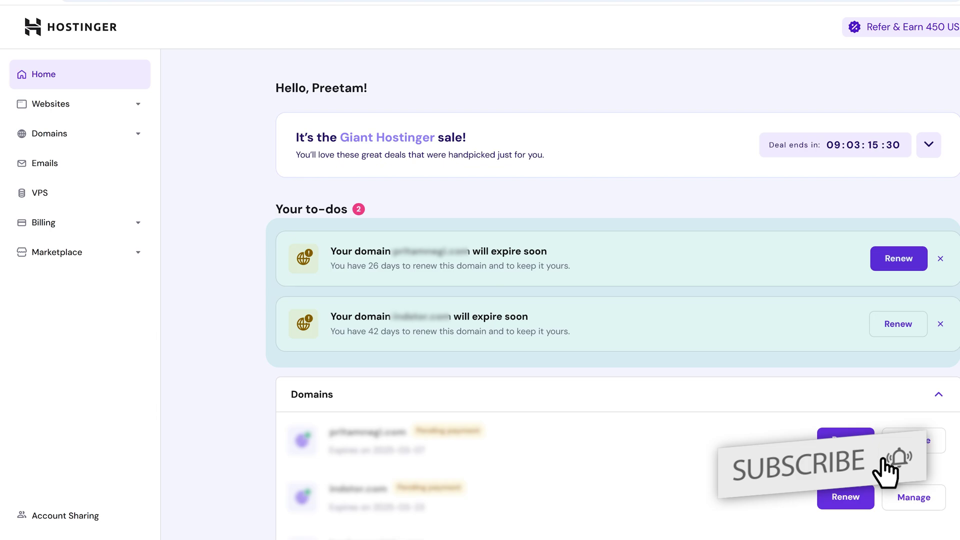
scroll(508, 263, down, 3)
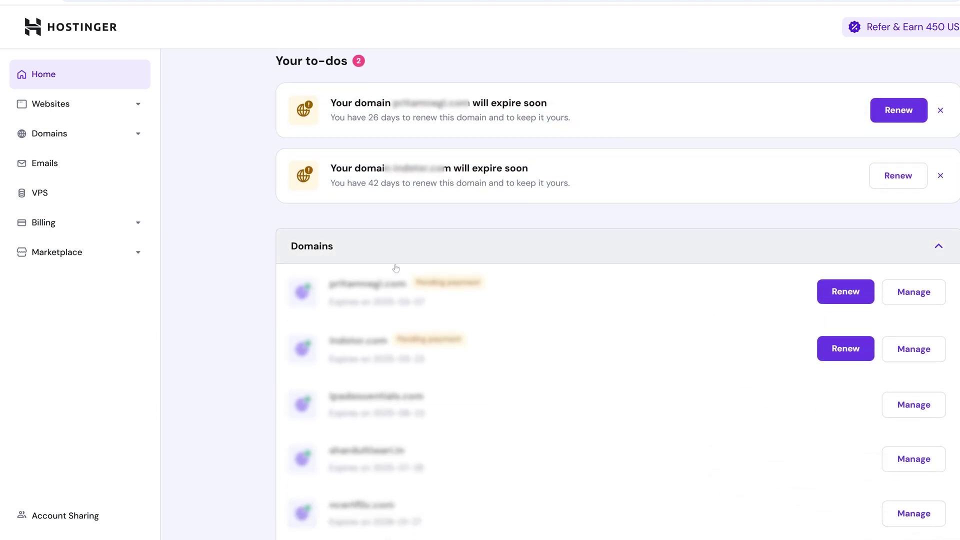
scroll(600, 259, up, 3)
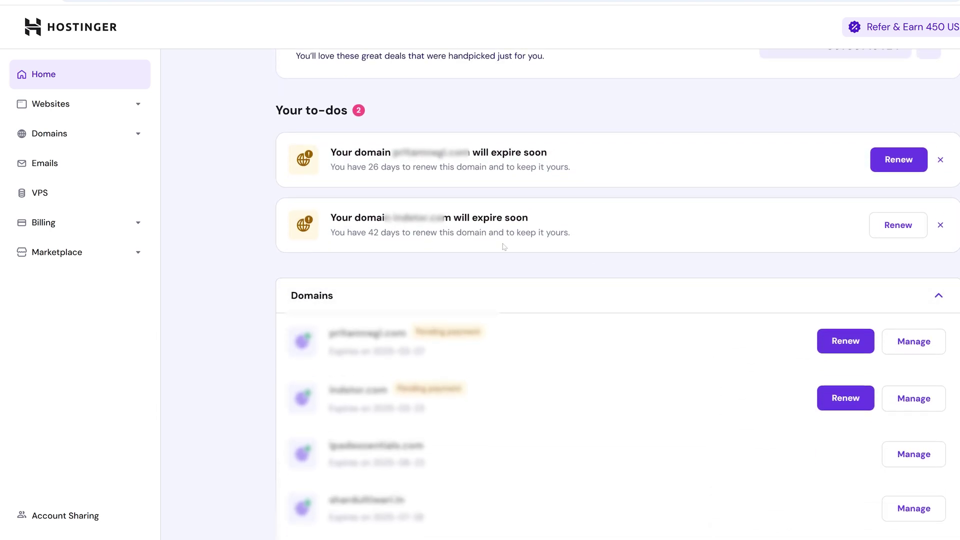
scroll(568, 292, down, 2)
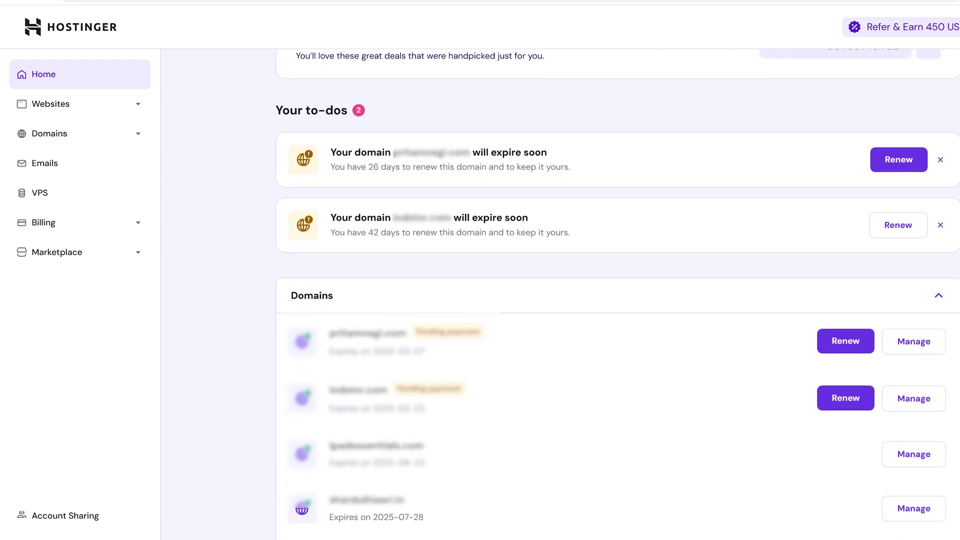
Open the first domain's overview and try to switch its transfer lock off
click(929, 333)
scroll(480, 261, down, 1)
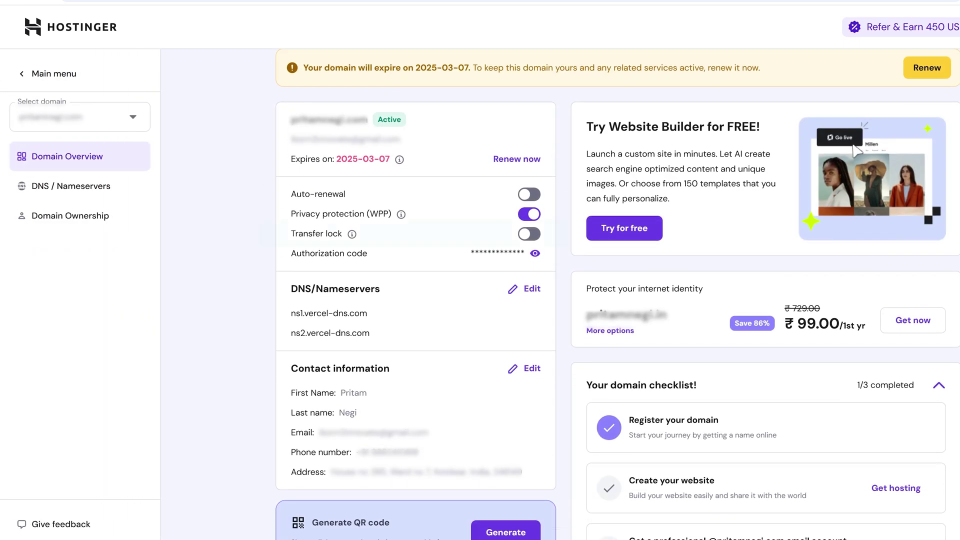
click(534, 235)
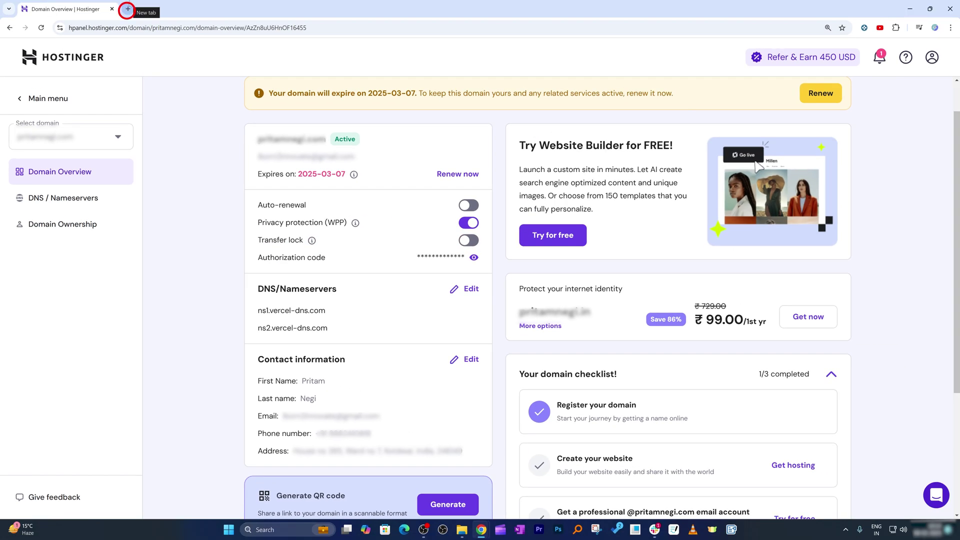
In a new tab, search 'godaddy', open godaddy.com and bring up the Sign In options
click(128, 9)
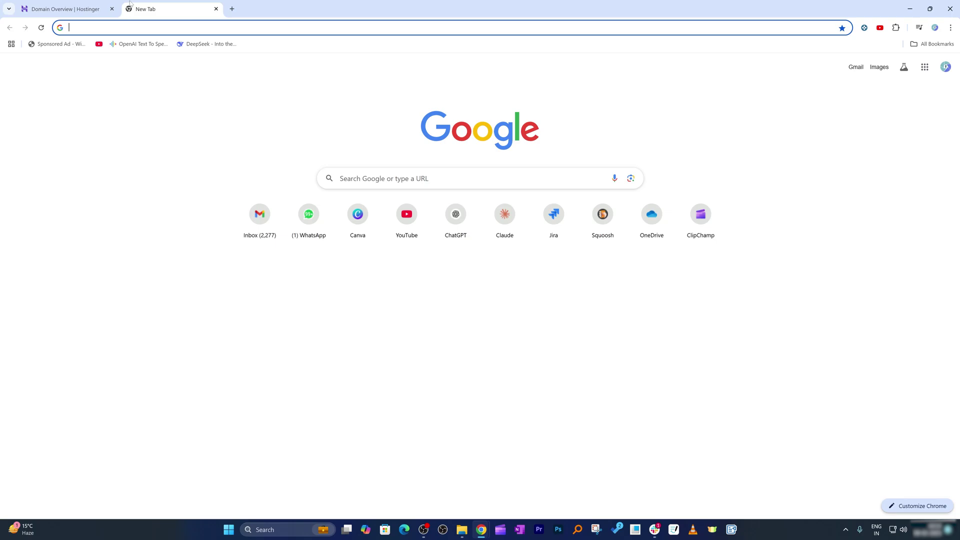
text(godaddy.com/en-in)
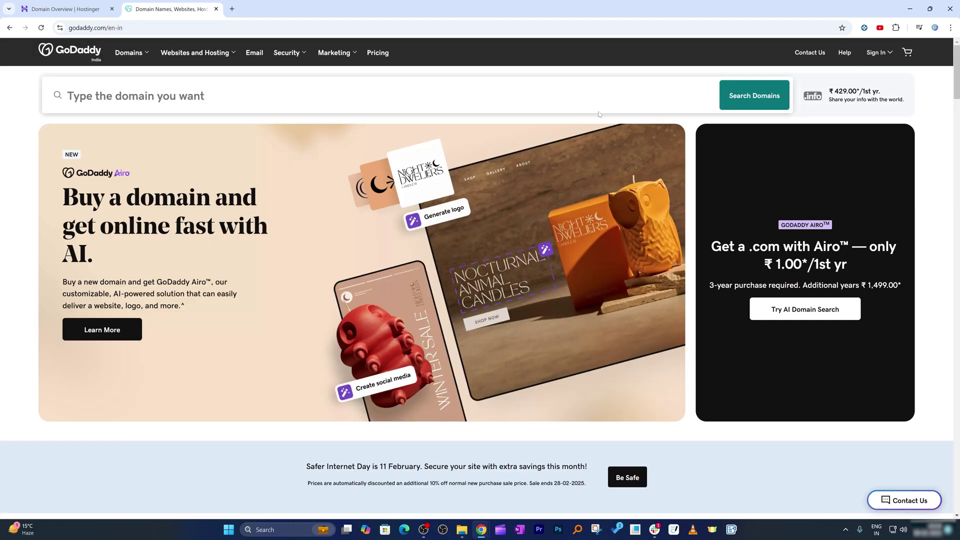
click(870, 54)
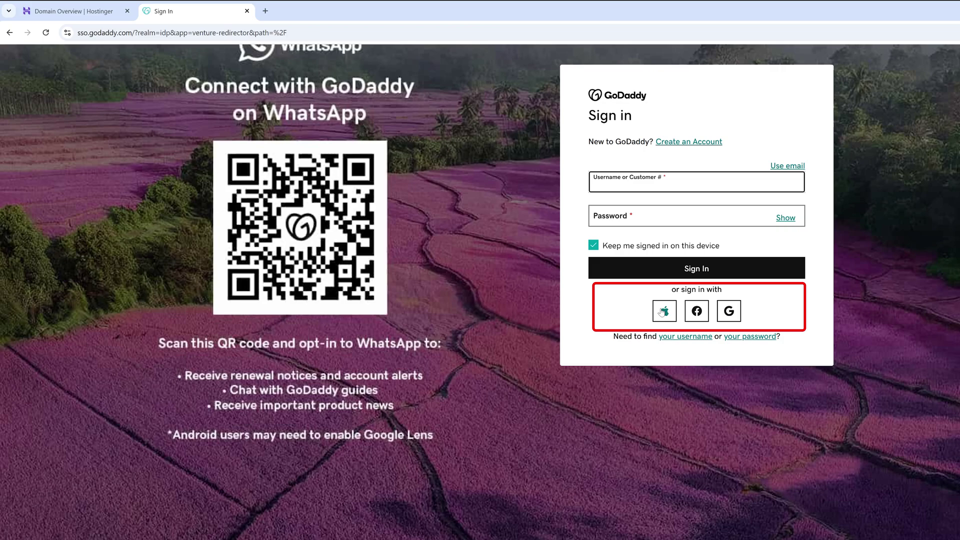
Sign in to GoDaddy with a Google account and dismiss the SMS alerts banner
click(733, 311)
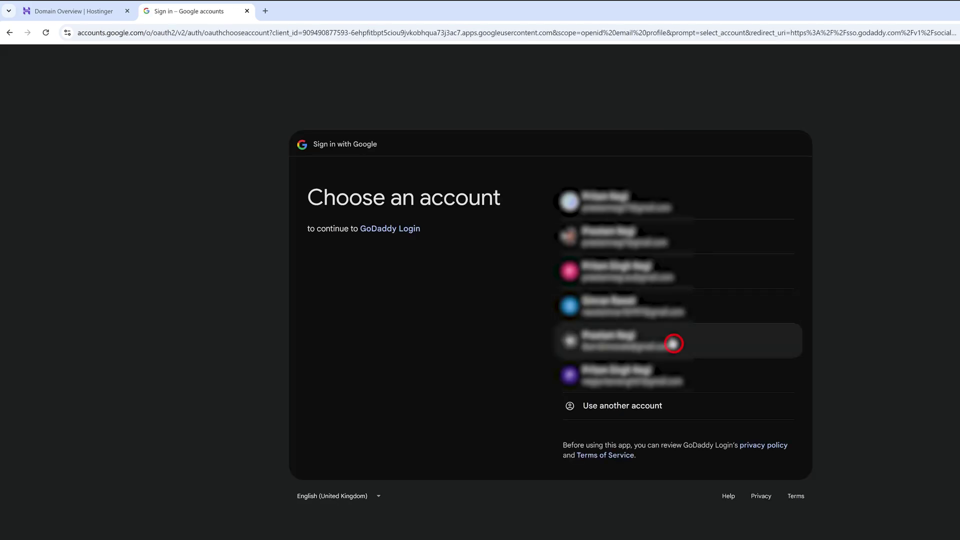
click(681, 338)
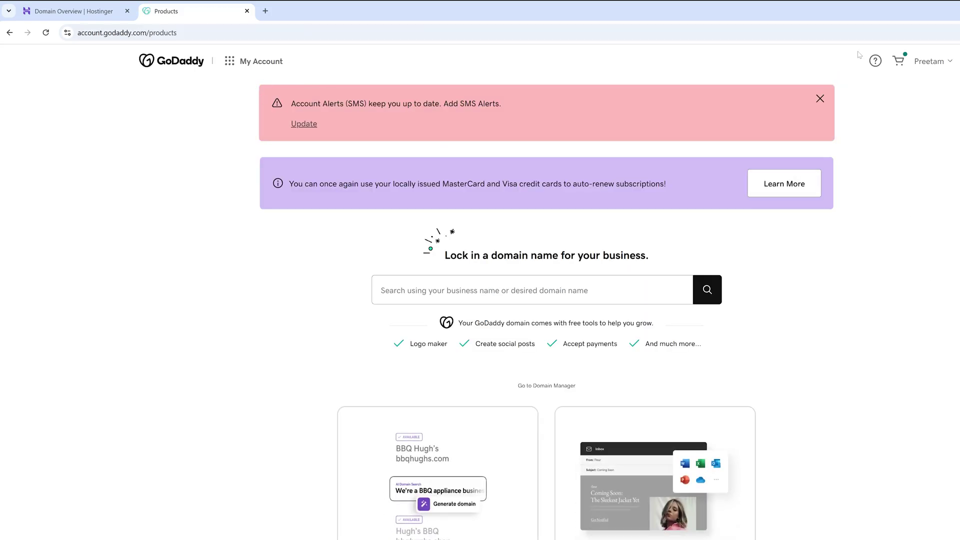
click(820, 99)
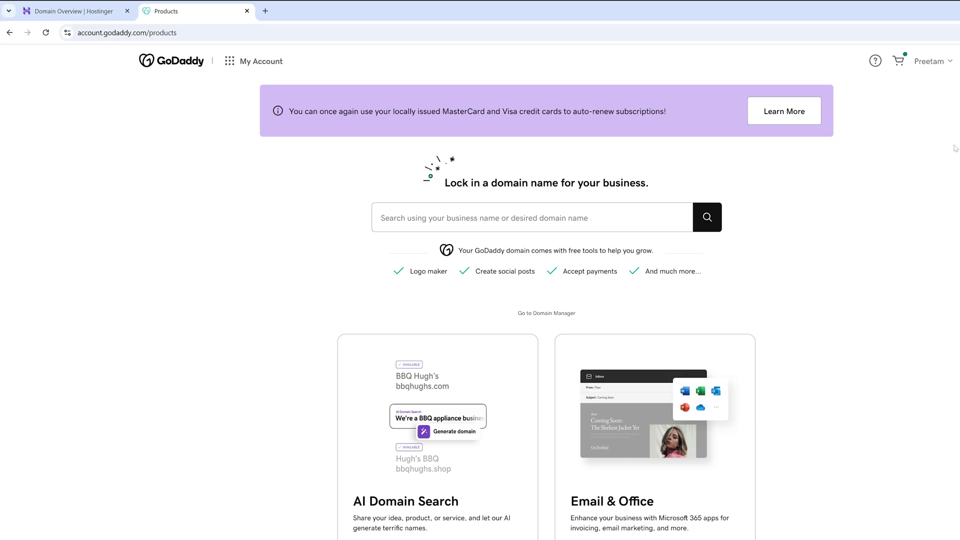
Load the GoDaddy home page by entering 'godaddy' in the address bar
click(186, 70)
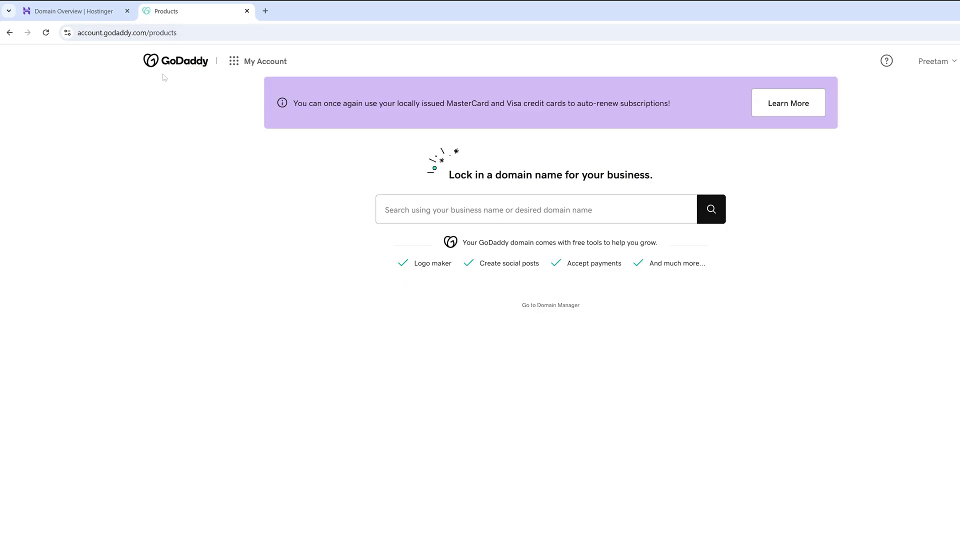
key(ctrl+l)
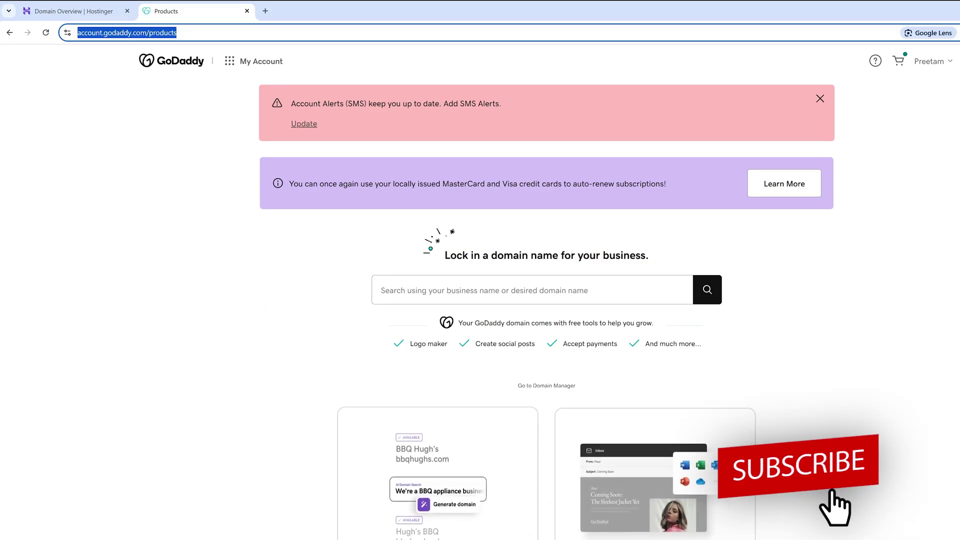
text(go)
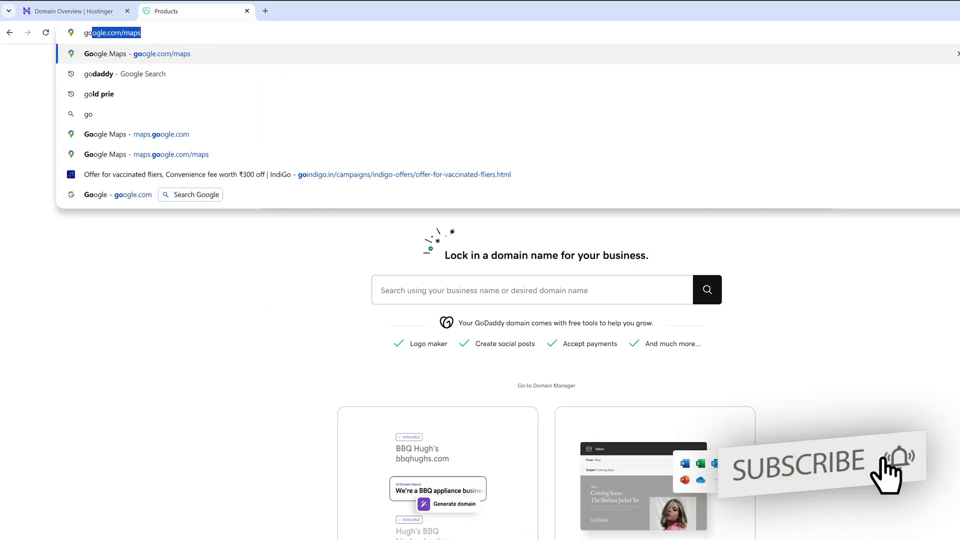
text(daddy)
key(Return)
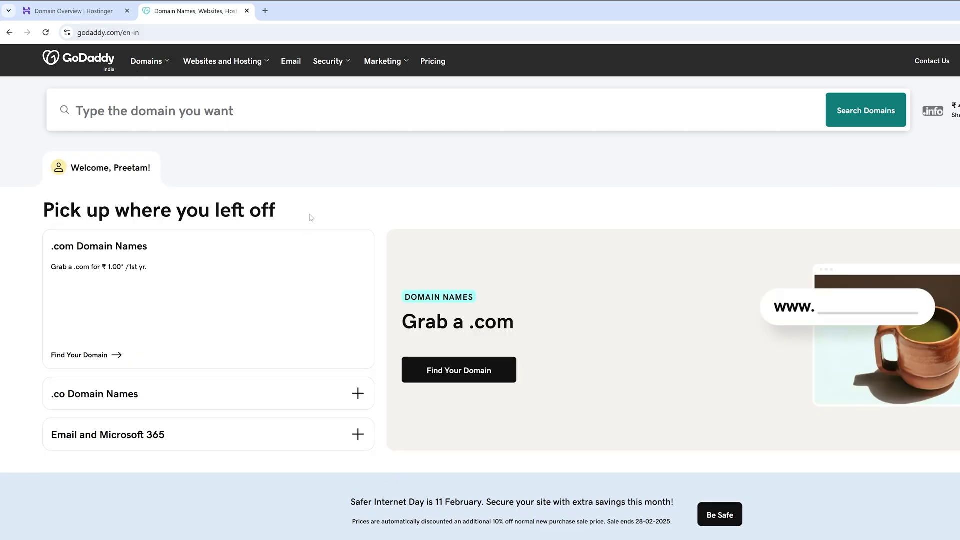
On the Domain Transfer page, search for the domain name copied from Hostinger's overview
click(164, 63)
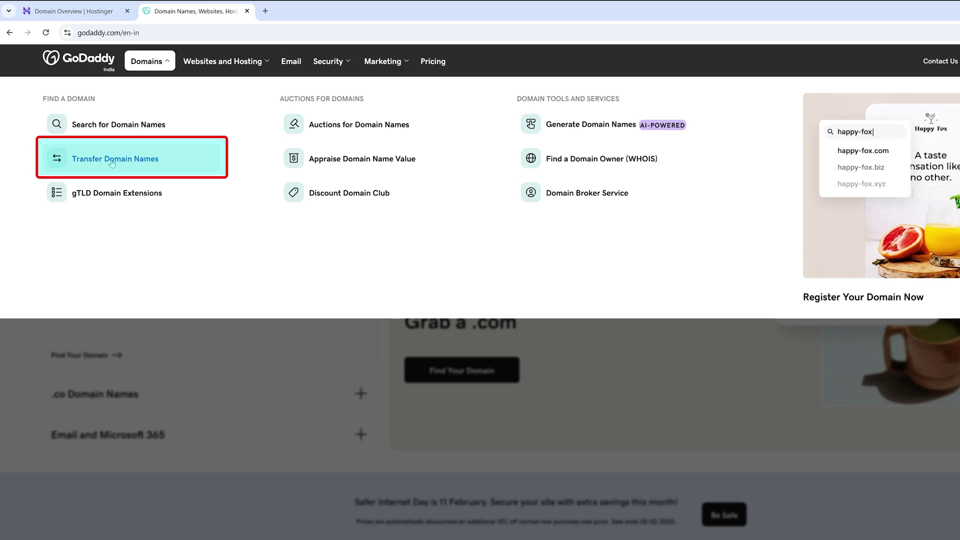
click(138, 164)
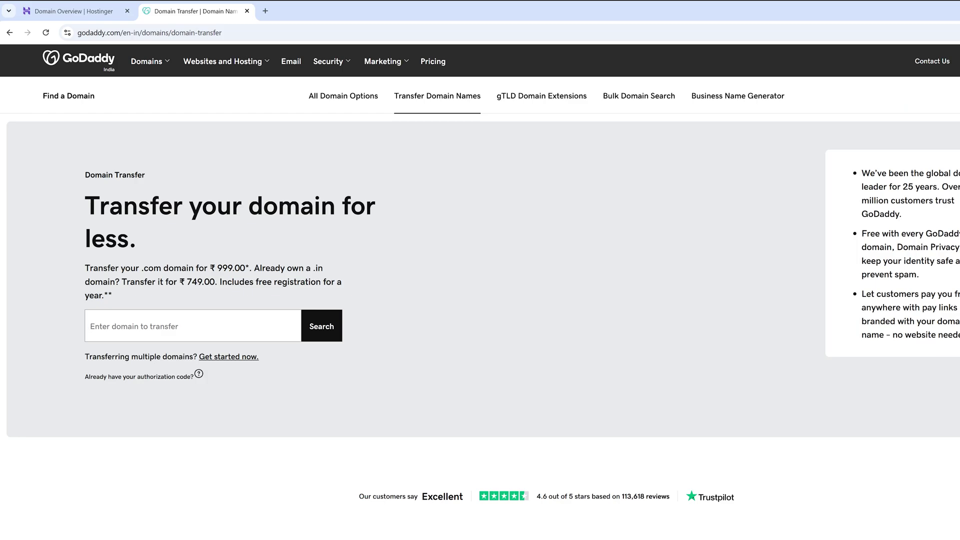
click(102, 11)
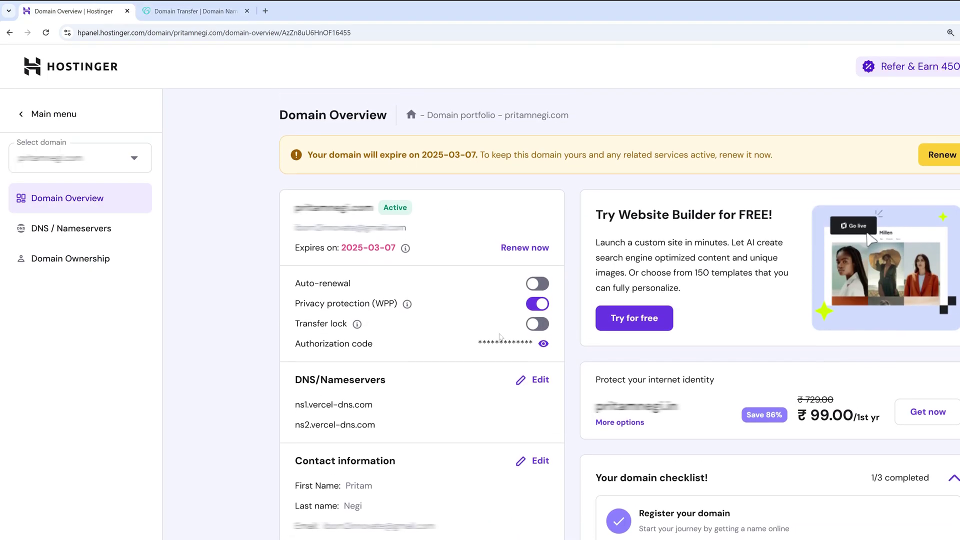
drag(295, 211, 374, 211)
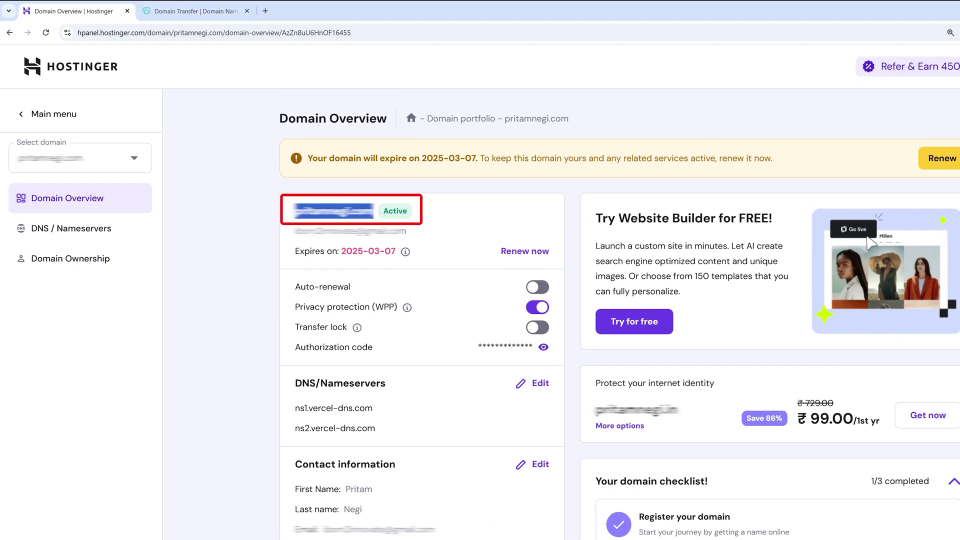
key(ctrl+c)
click(195, 10)
key(ctrl+v)
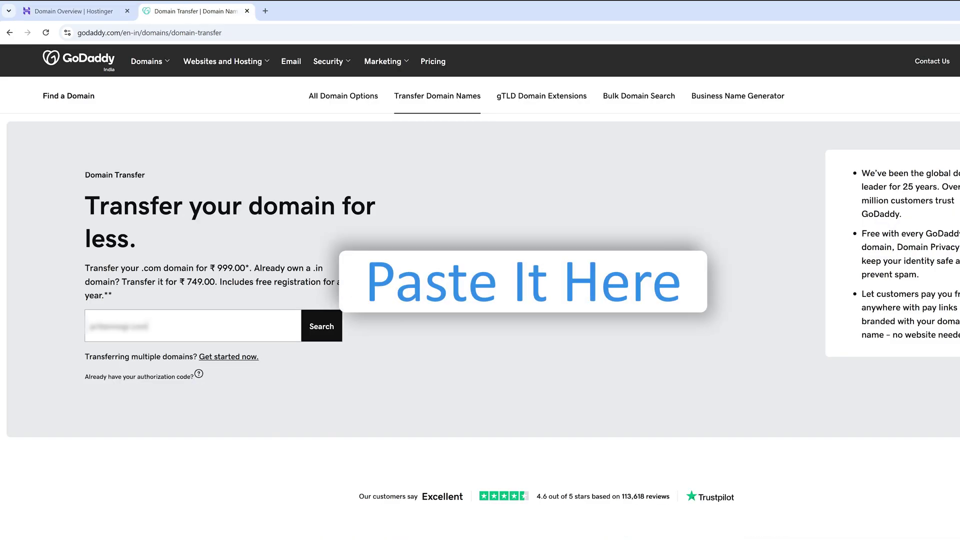
click(314, 330)
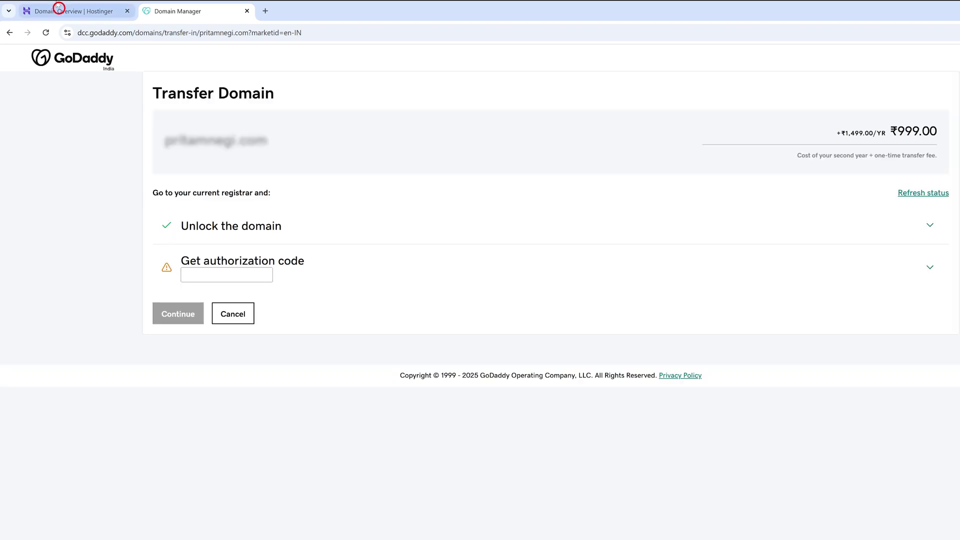
Reveal and copy the authorization code in Hostinger, then paste it into GoDaddy's transfer form
click(118, 8)
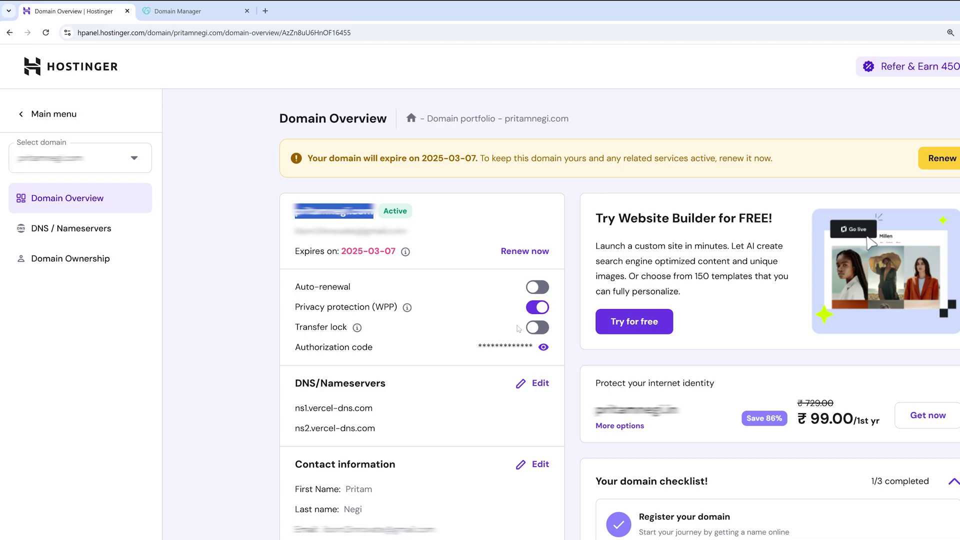
click(149, 11)
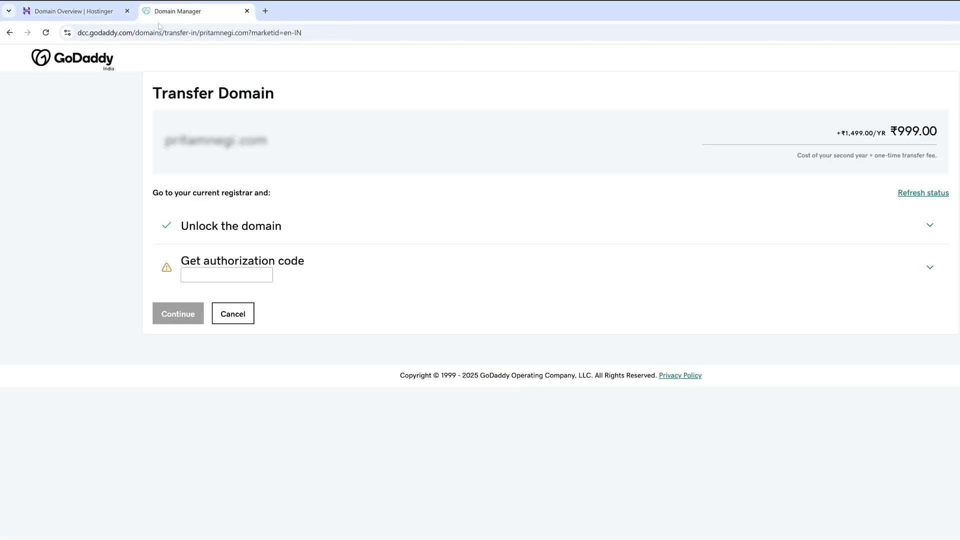
drag(190, 230, 297, 228)
click(71, 10)
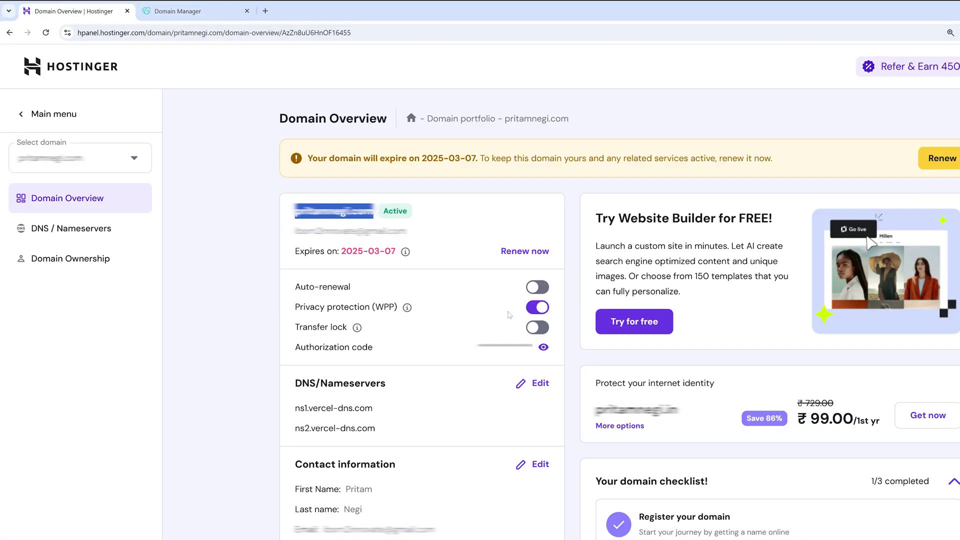
click(542, 348)
double_click(524, 349)
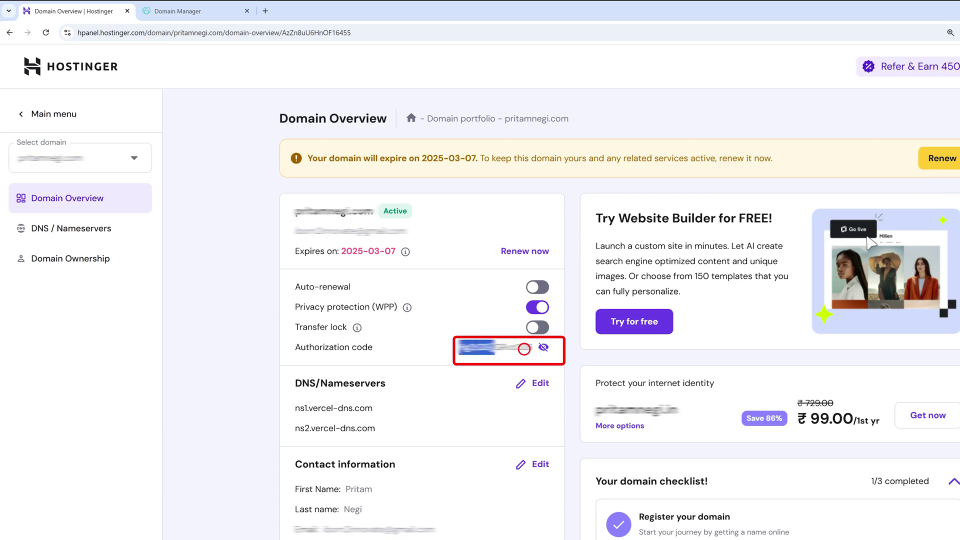
right_click(524, 349)
click(533, 358)
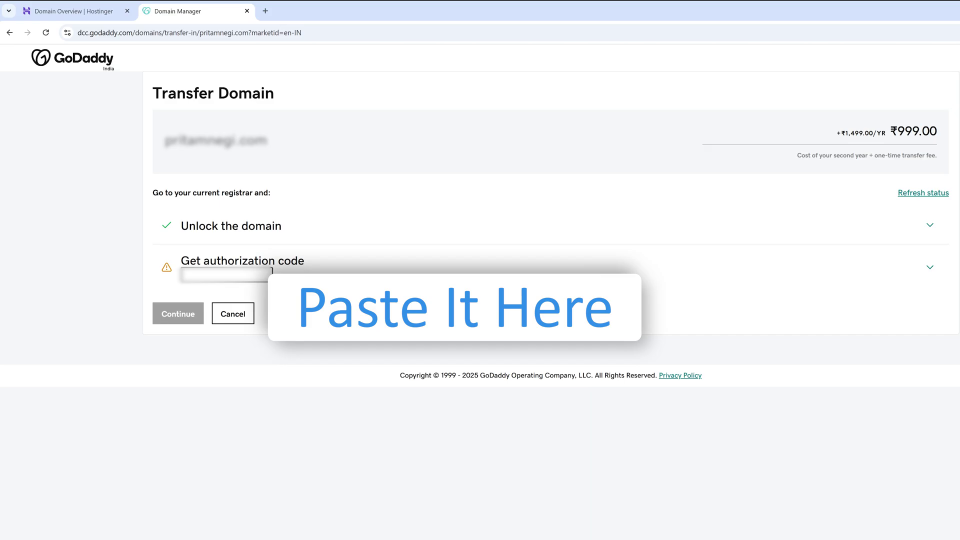
key(ctrl+v)
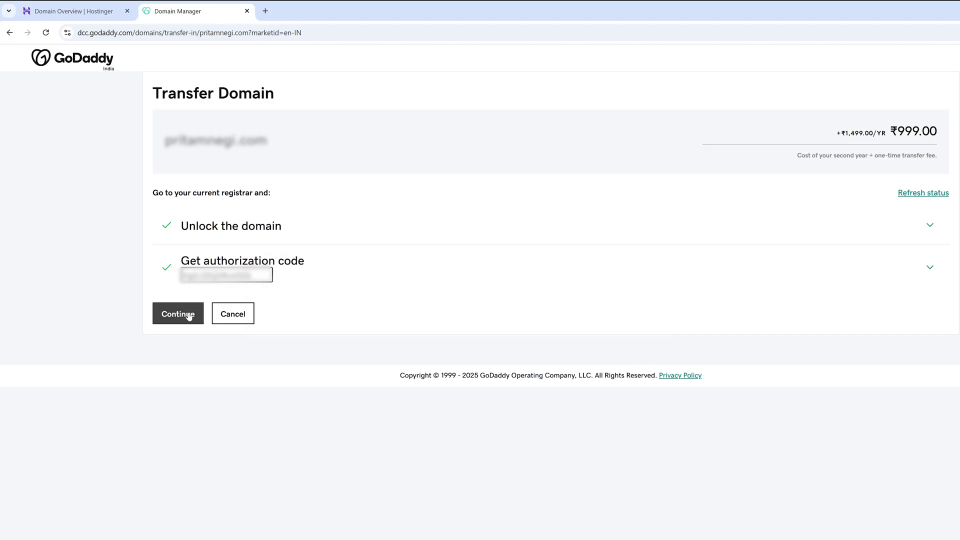
Continue past the transfer requirements and decline the domain protection offer
click(188, 315)
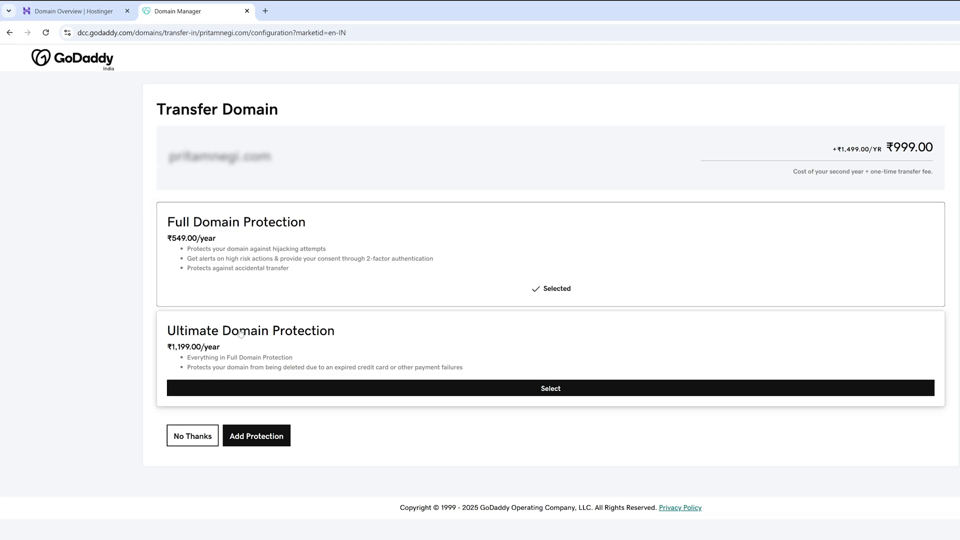
click(190, 445)
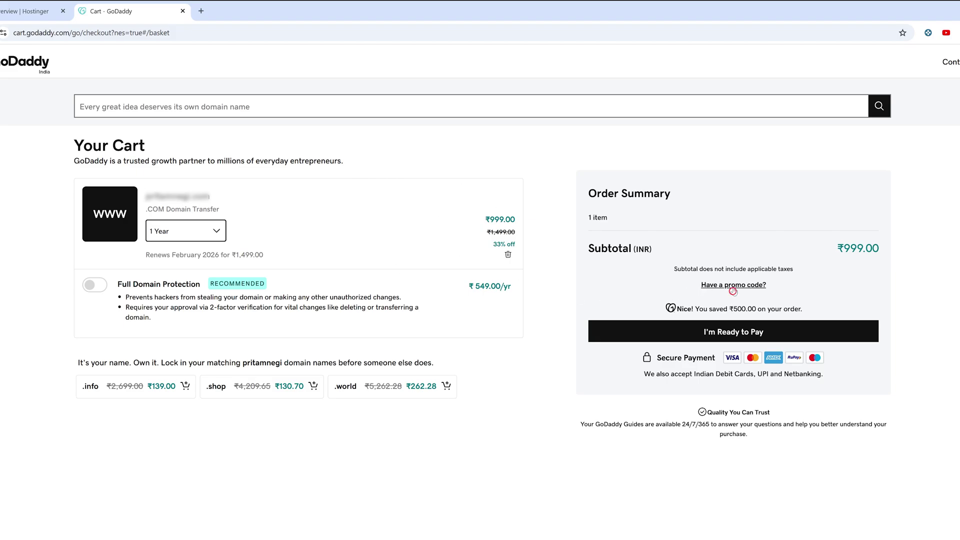
Paste a saved promo code from clipboard history, apply it, and proceed to checkout
click(733, 289)
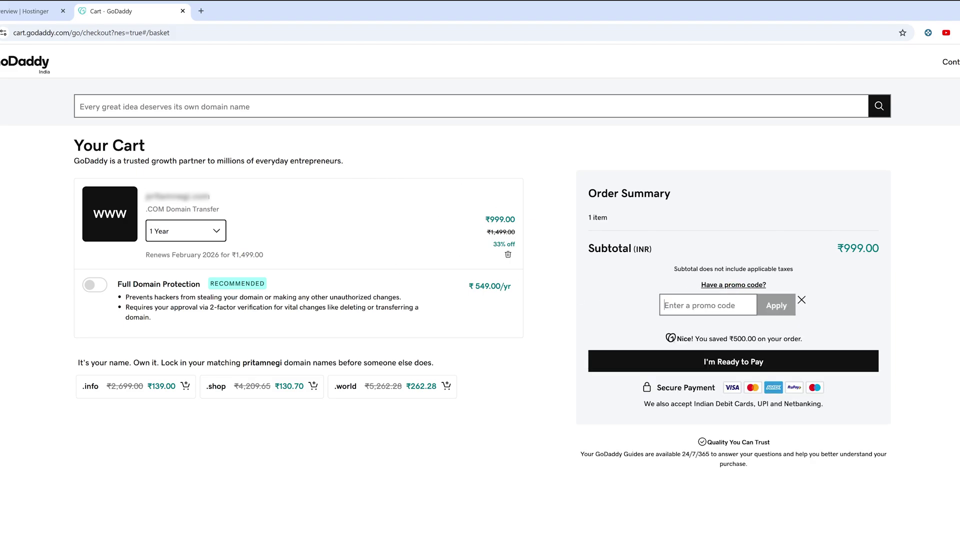
key(super+v)
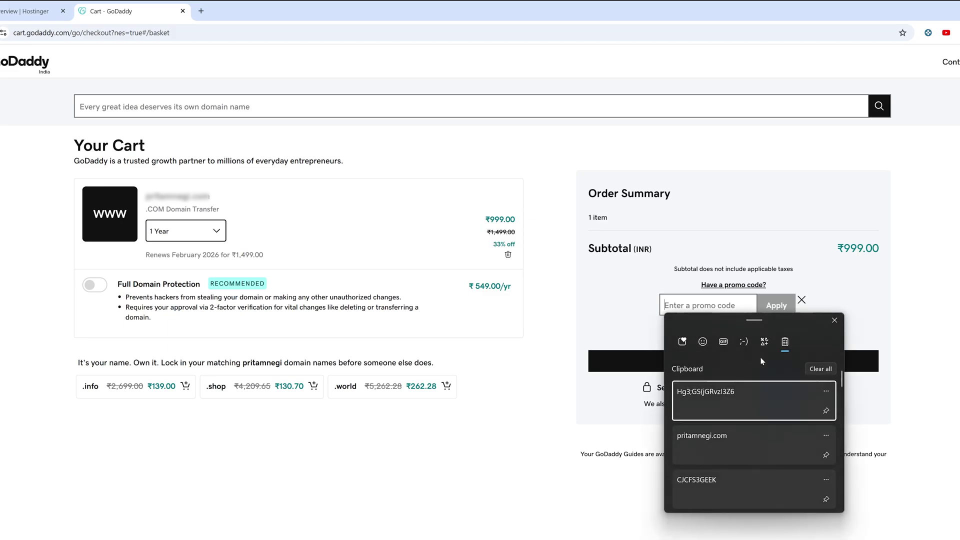
click(724, 480)
click(766, 306)
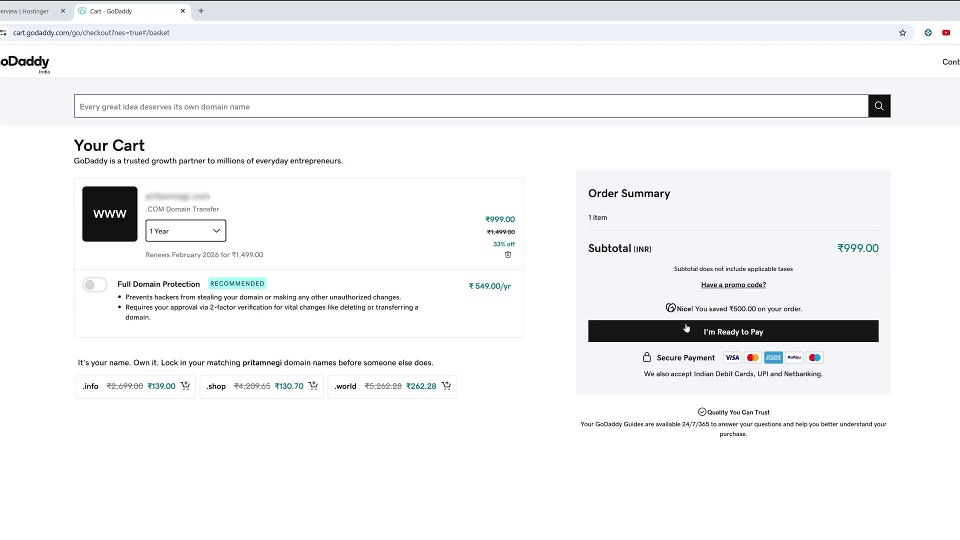
click(691, 335)
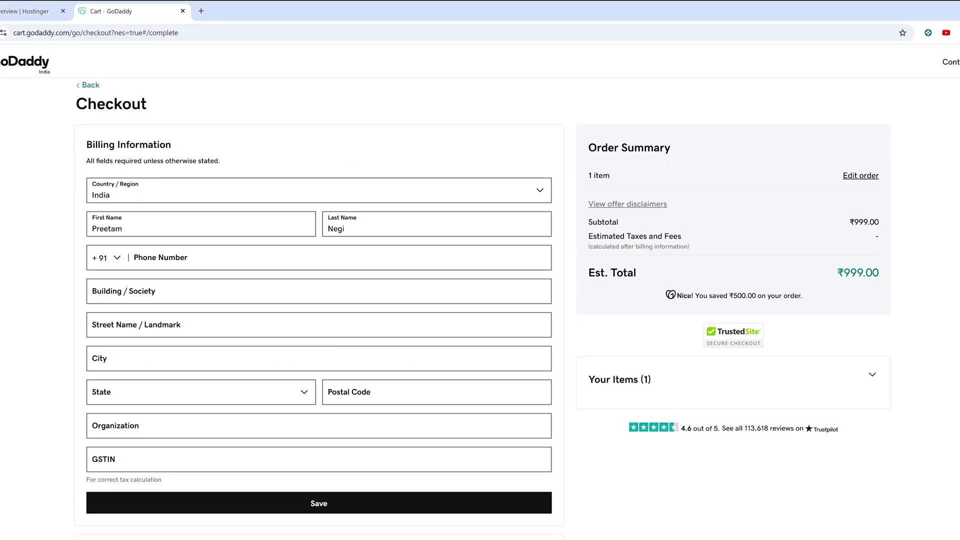
Enter the billing phone number and the building/society street address
click(250, 258)
text(9876543210)
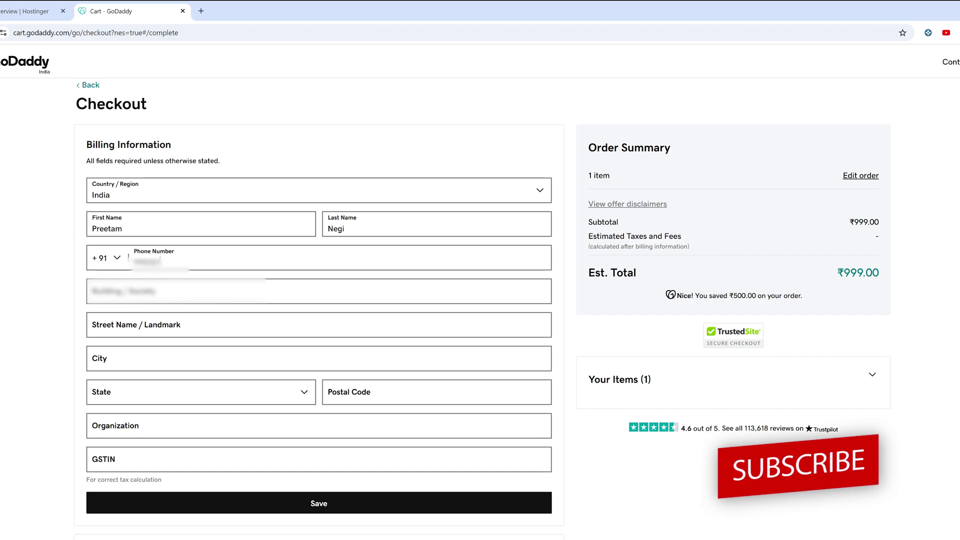
text(0)
key(Tab)
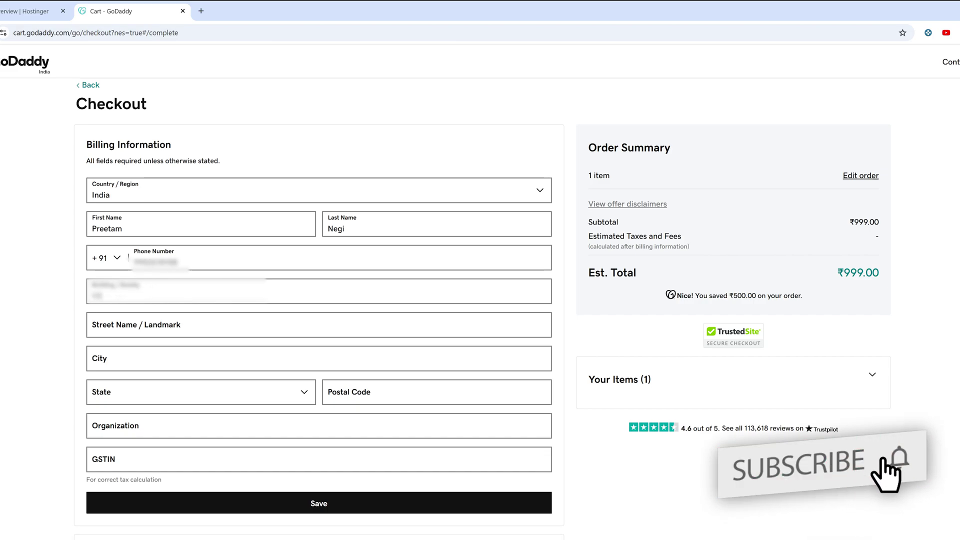
text(101 Road)
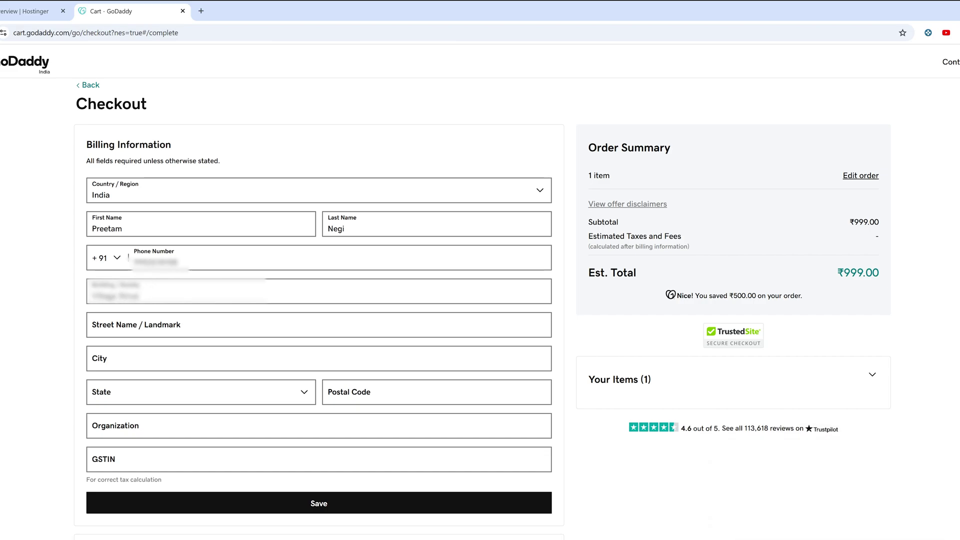
Fill in the billing city, state and postal code, then save the billing information
click(320, 358)
text(Kotdwara)
click(272, 392)
scroll(280, 280, down, 5)
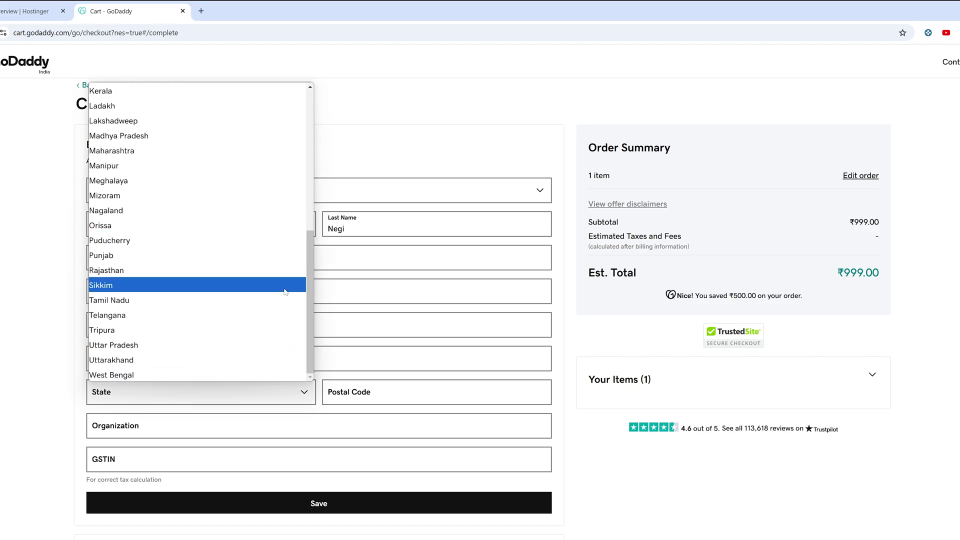
click(229, 360)
key(Tab)
text(246)
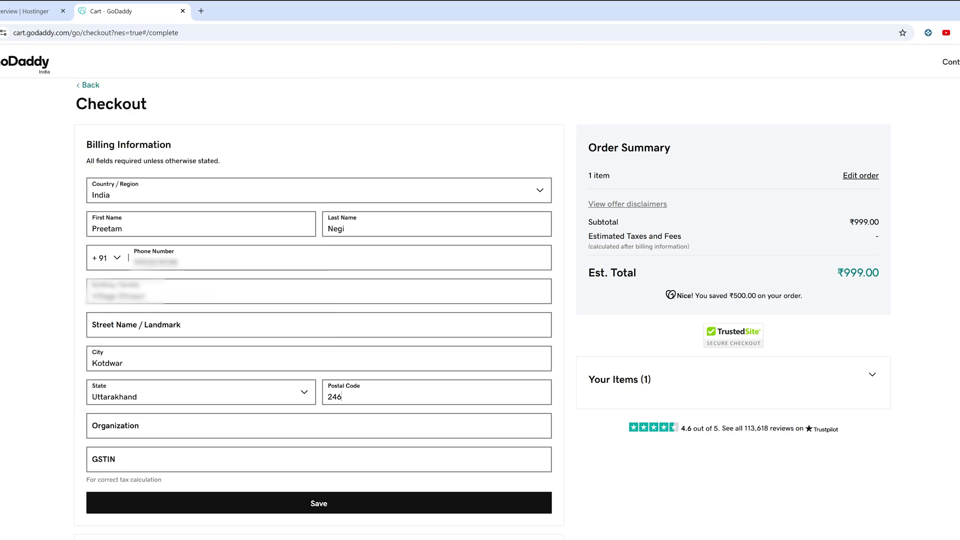
text(149)
scroll(279, 454, down, 1)
click(275, 452)
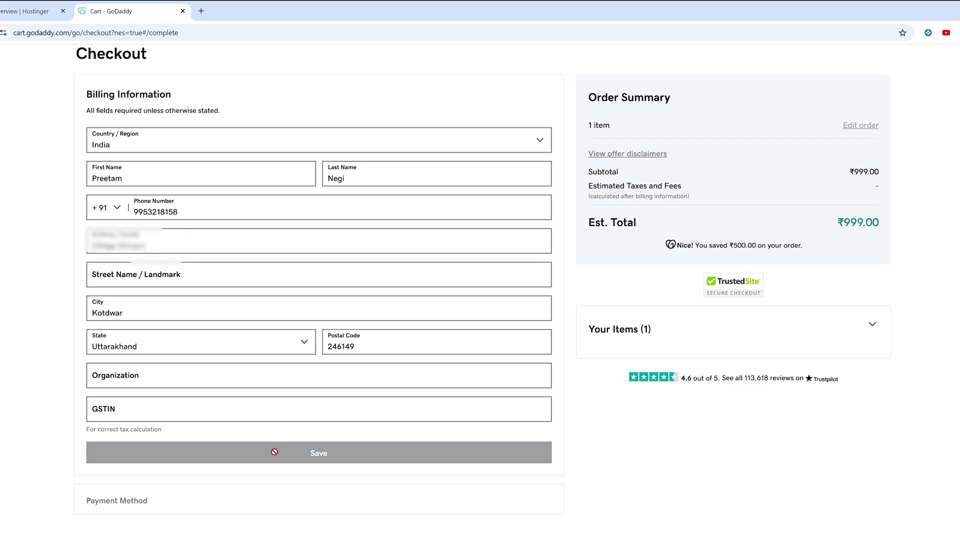
Enter the credit card number, expiry and security code, and save it as the payment method
click(130, 241)
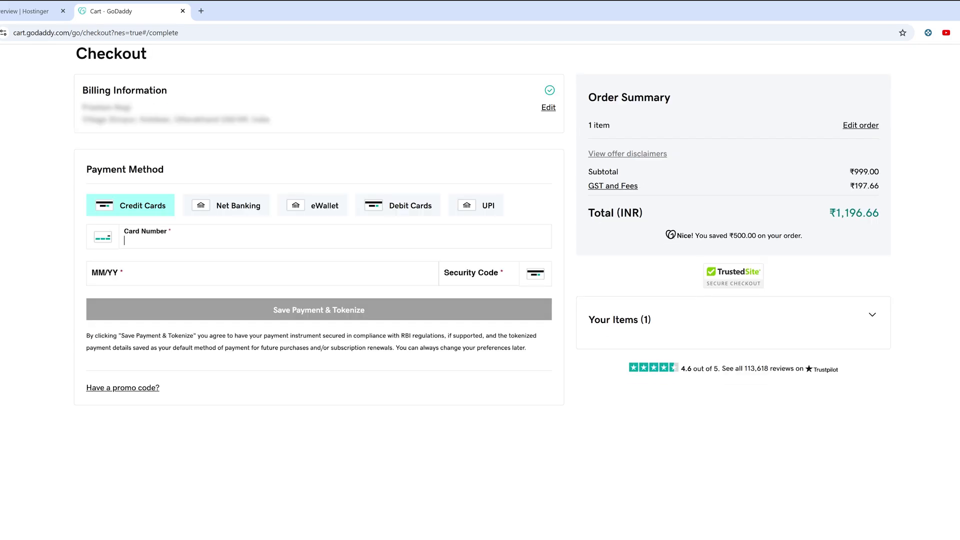
text(45)
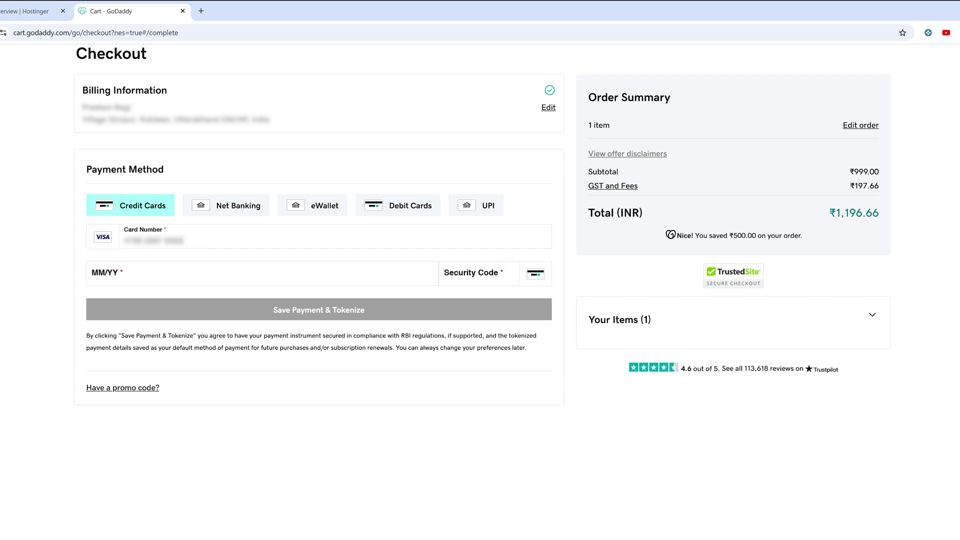
text(2)
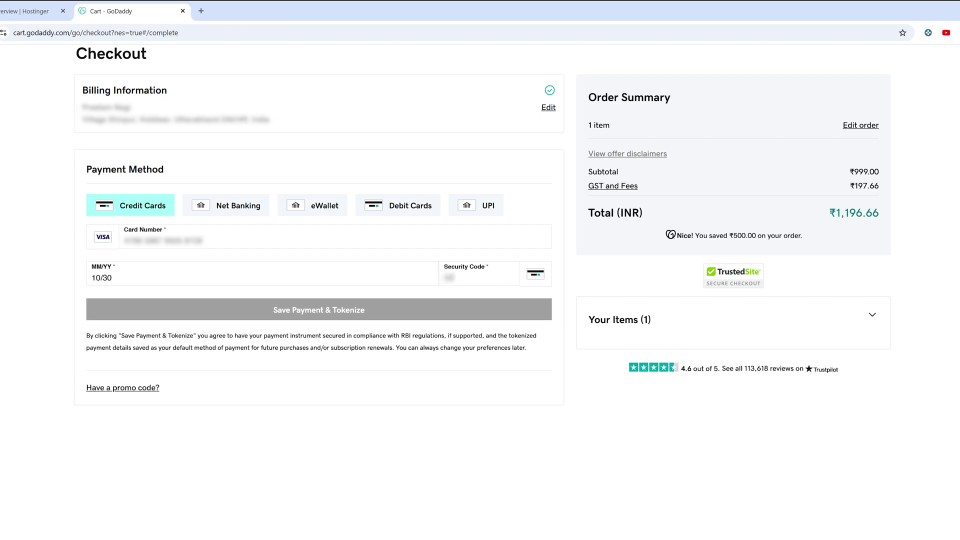
text(5)
click(464, 315)
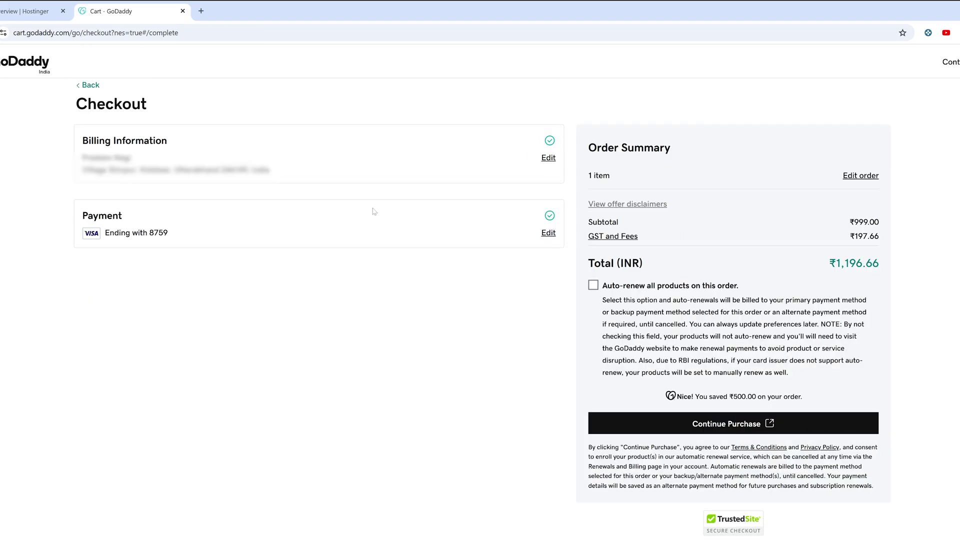
Submit the GoDaddy domain transfer order with Continue Purchase to start payment processing
click(733, 347)
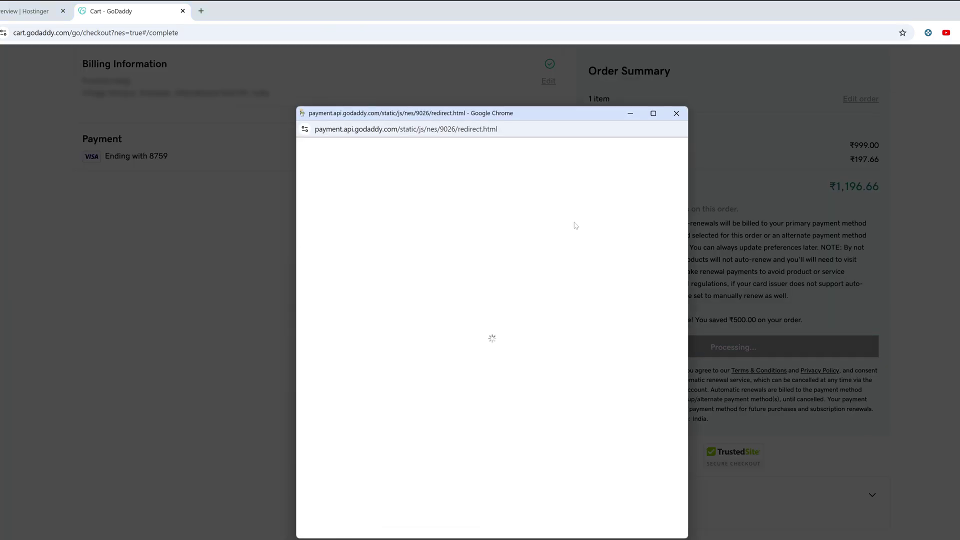